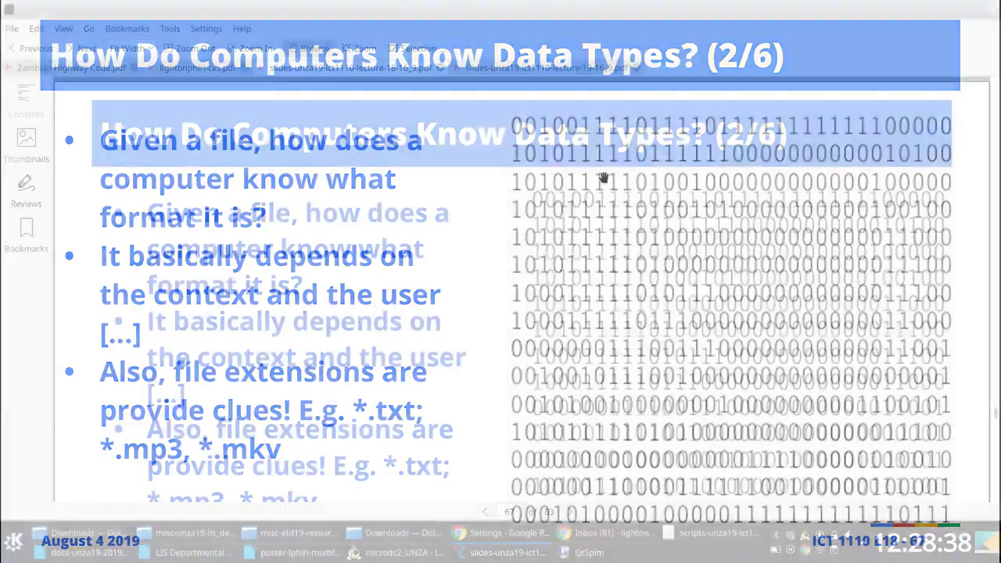
- Switch to the first shell of the drop-down terminal and change into the Downloads directory under the home folder
key(F12)
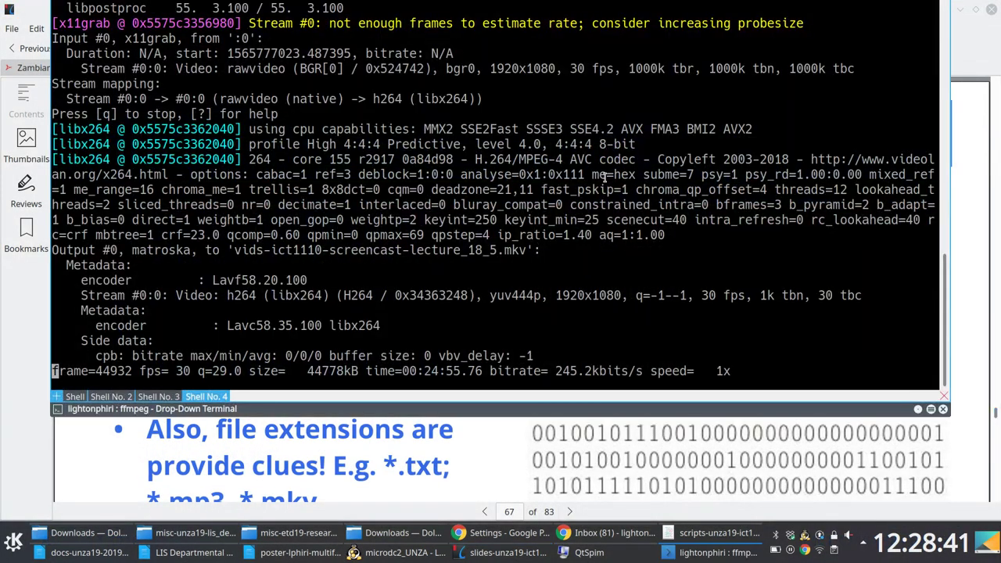
key(shift+Right)
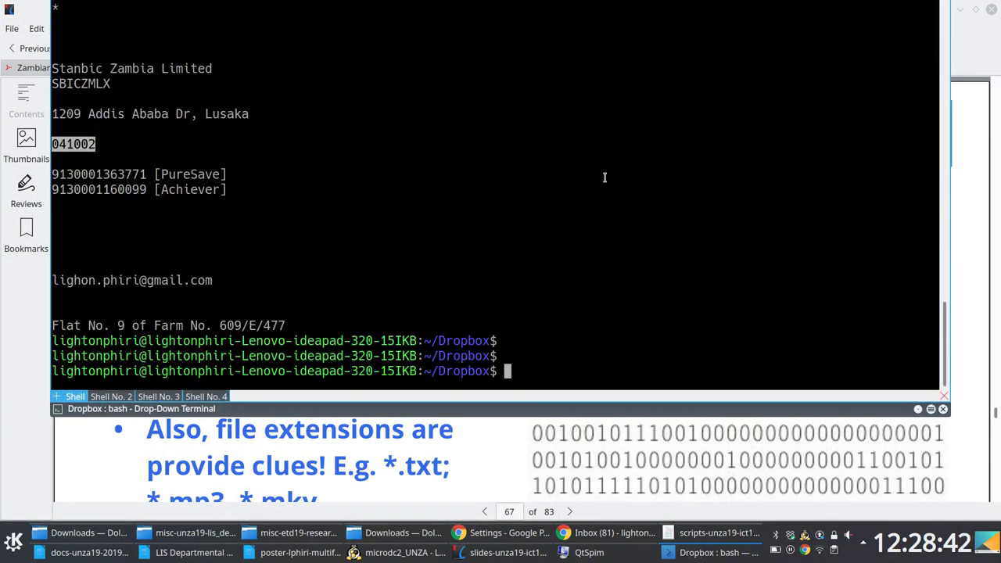
key(Return)
key(Return)
text(cd)
key(Return)
text(cd Do)
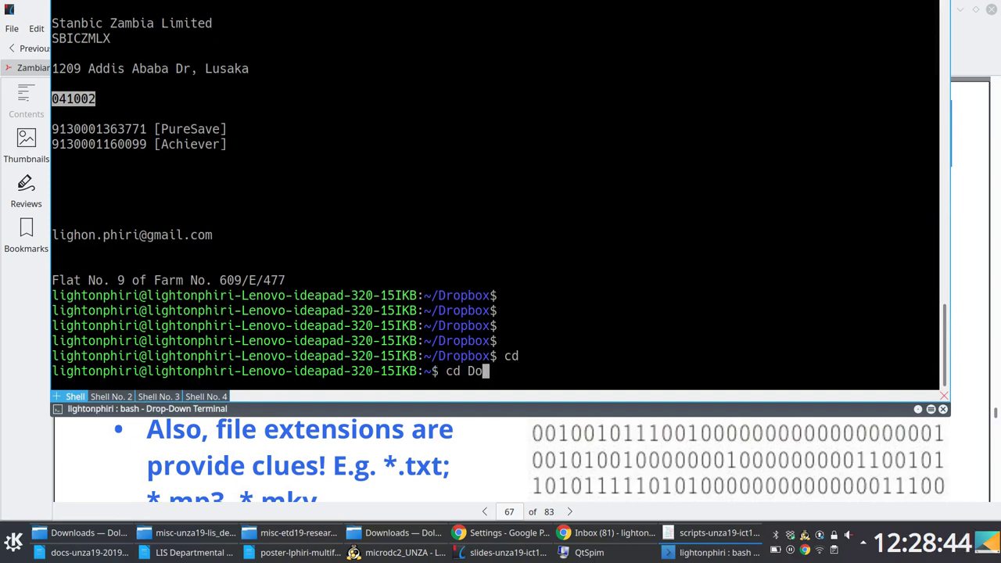
key(Tab)
key(Return)
- List the Downloads contents with ls -lhtr, then list only the zip files using the pattern *zip
text(ls -lhtr)
key(Return)
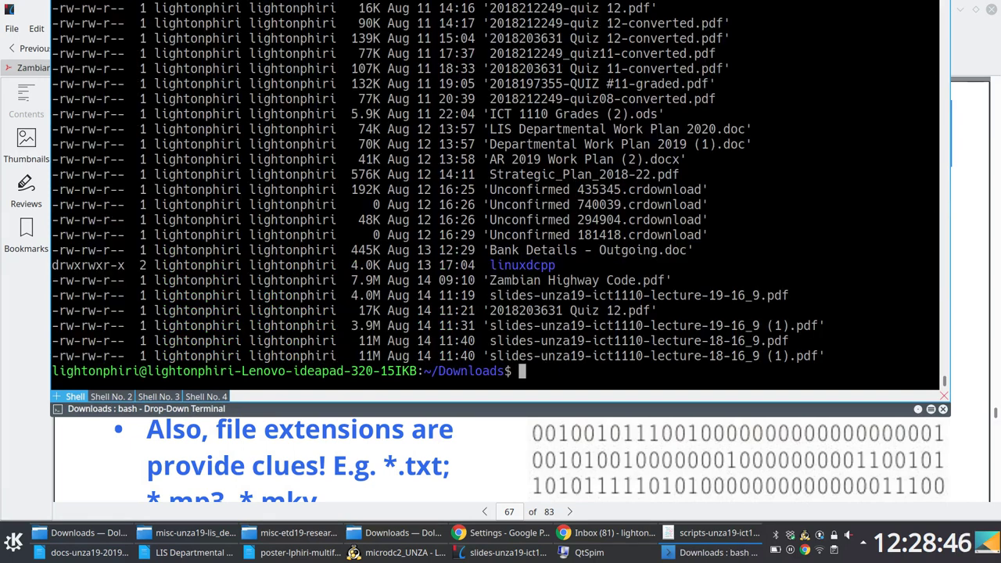
text(ls -lhtr *zip)
key(Return)
key(Return)
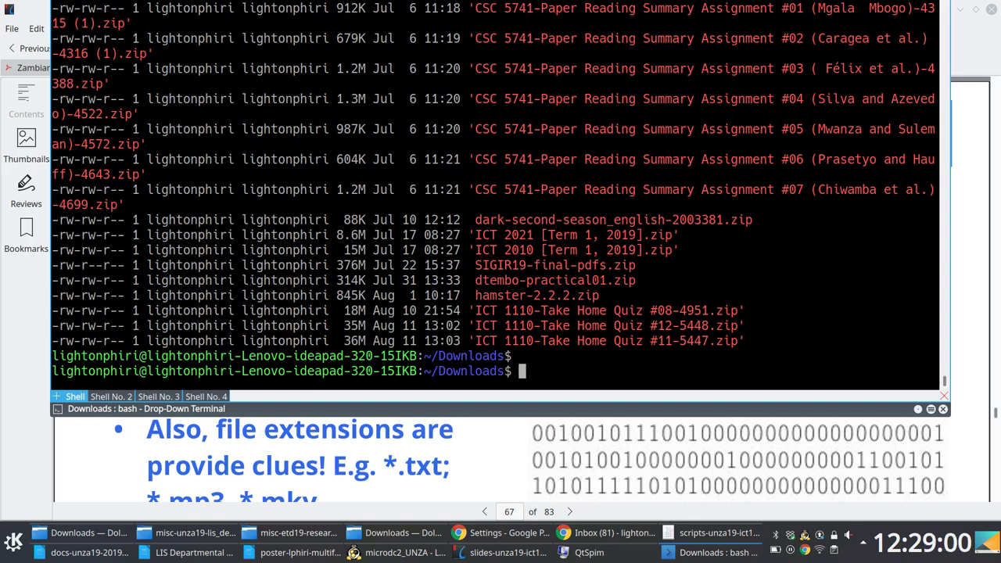
- Compress 'ICT 1110-Take Home Quiz #12-5448.zip' into a new archive named testing.zip using zip -r
text(zip -r )
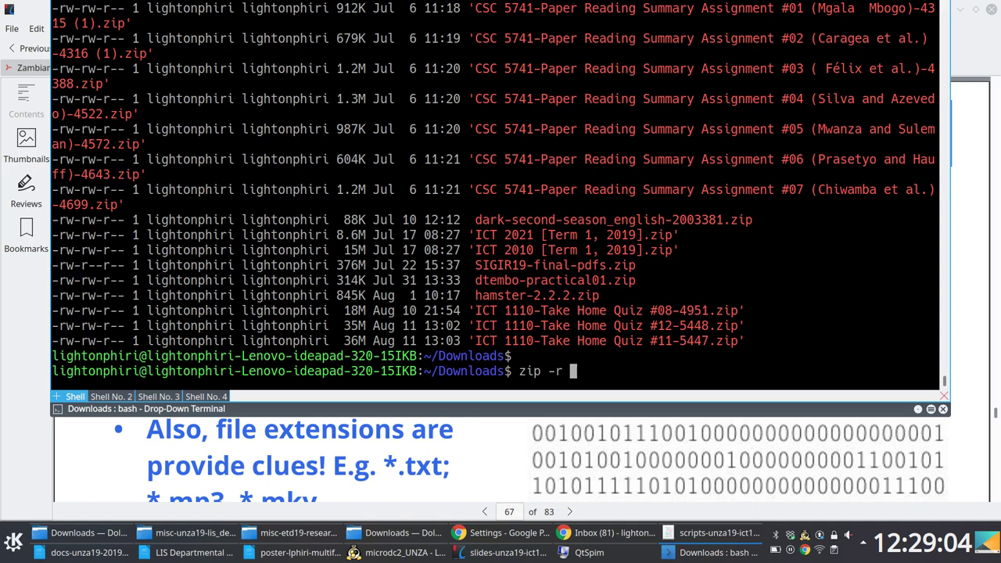
text(testing.)
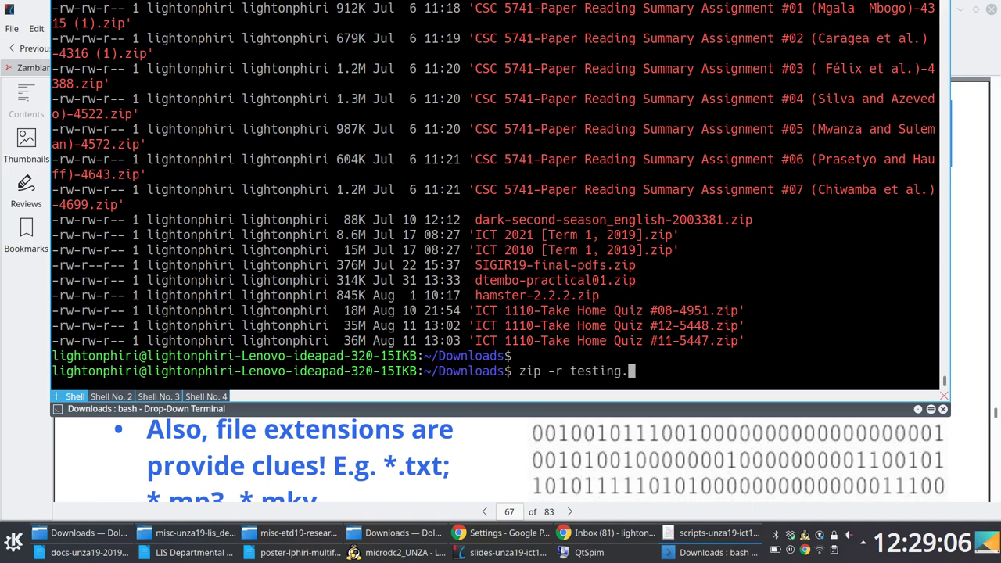
text(zip IC)
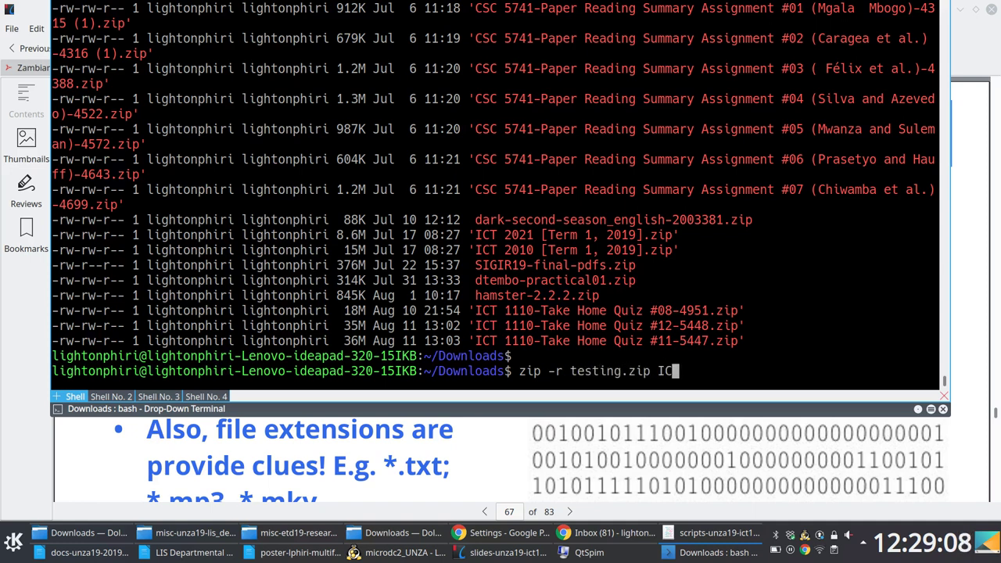
key(BackSpace)
key(BackSpace)
text(ICT)
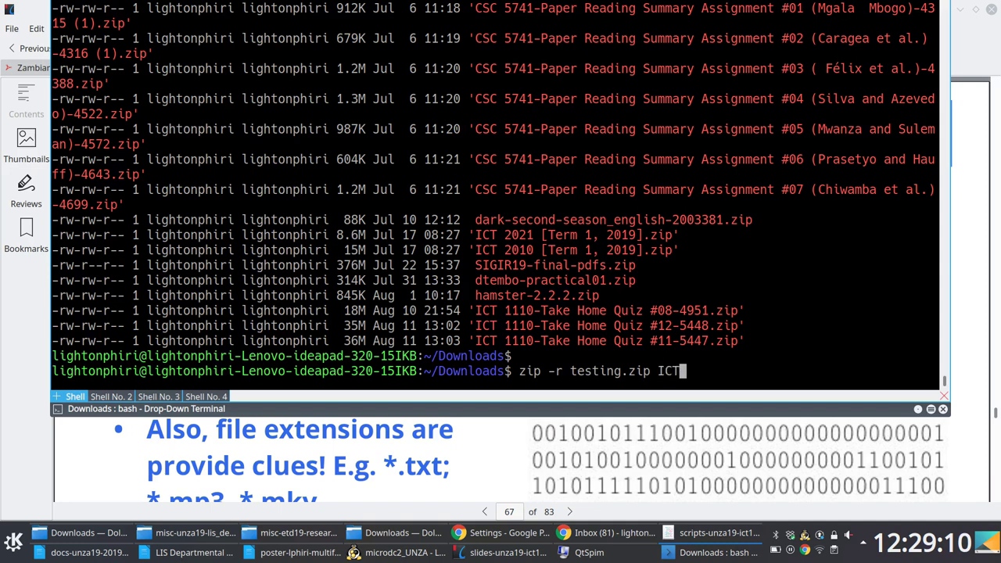
text(\ \)
key(BackSpace)
text(1110)
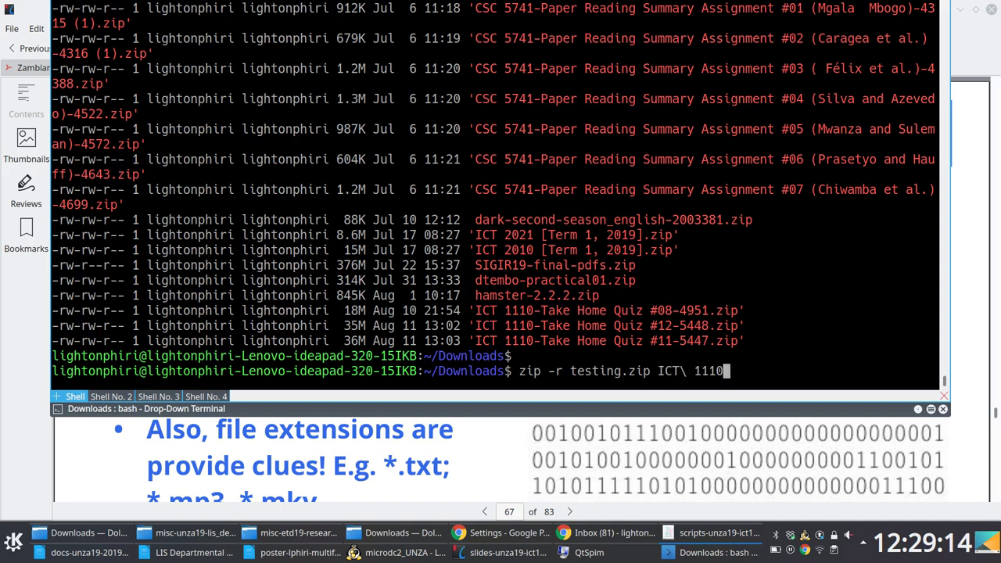
key(Tab)
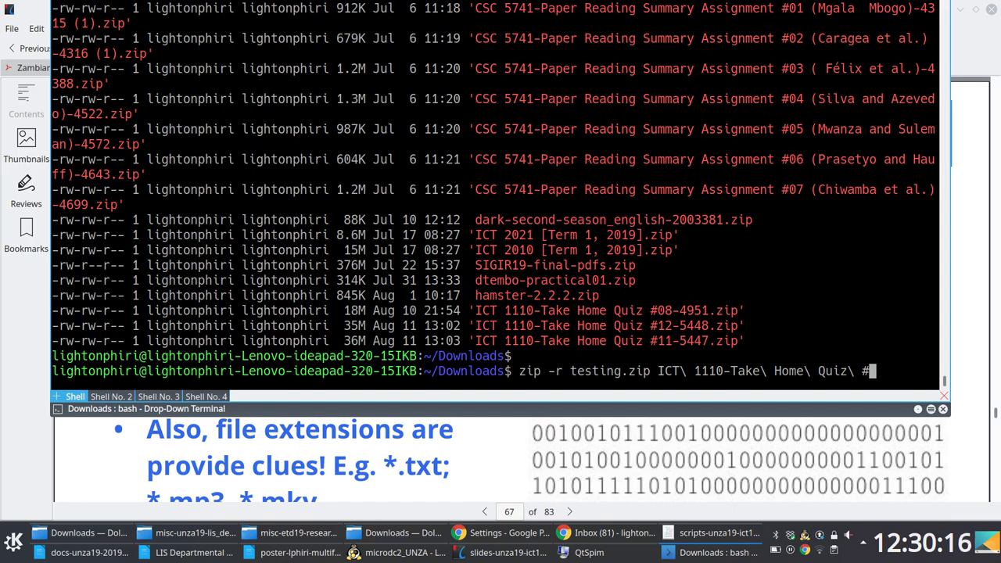
text(12)
key(Tab)
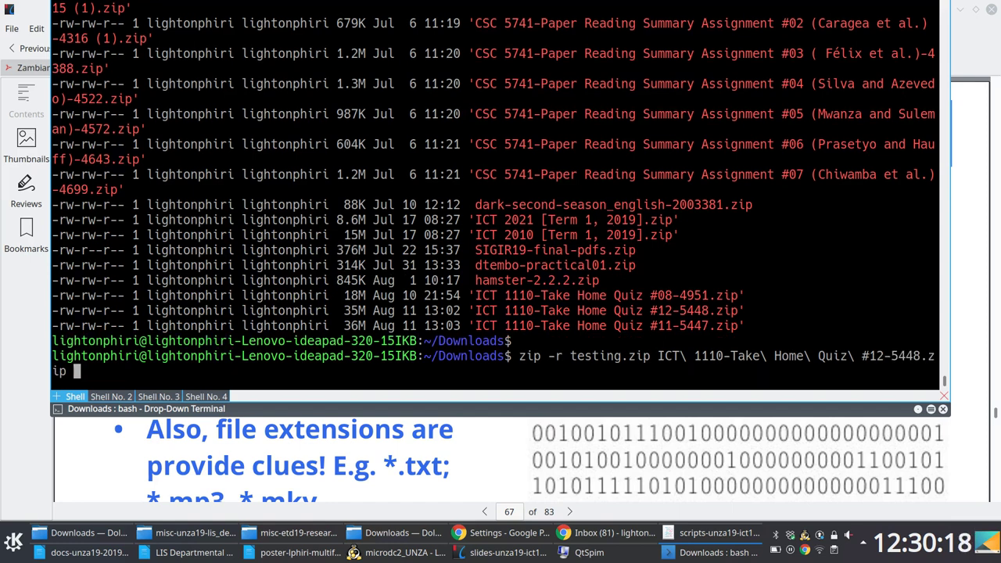
key(Return)
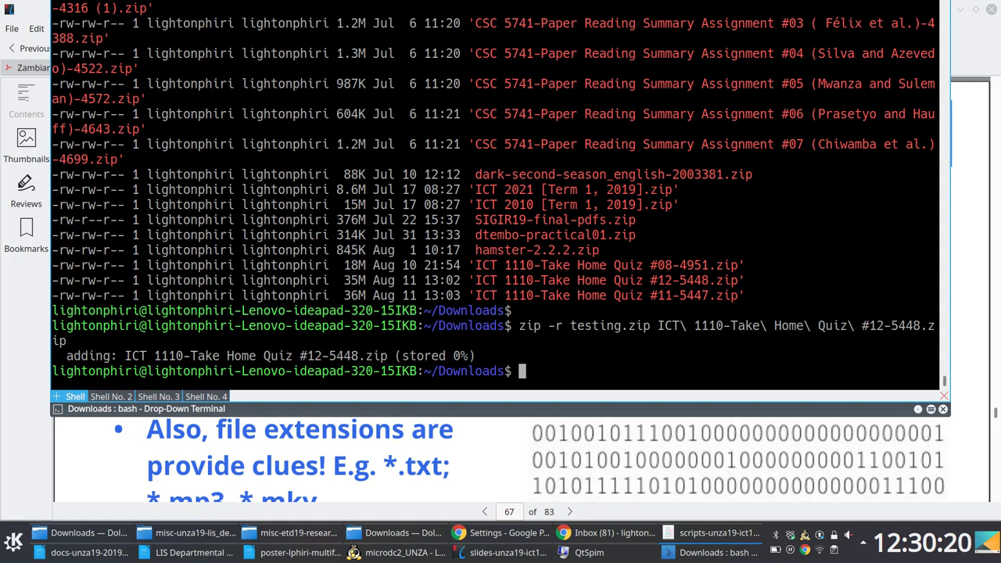
- Check for testing.zip by listing all files with ls -lhtr, then only those matching *zip
text(ls -lhtr)
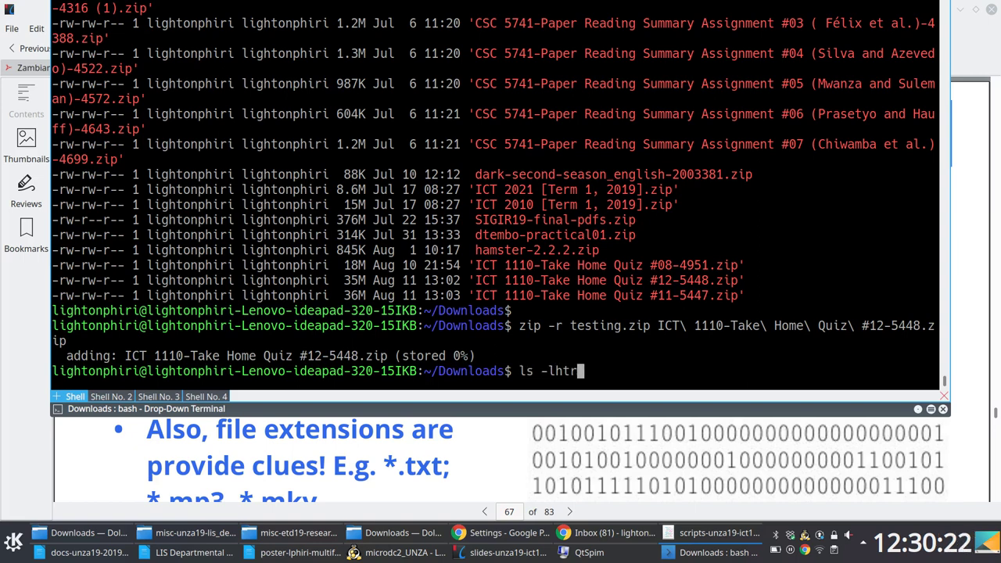
key(Return)
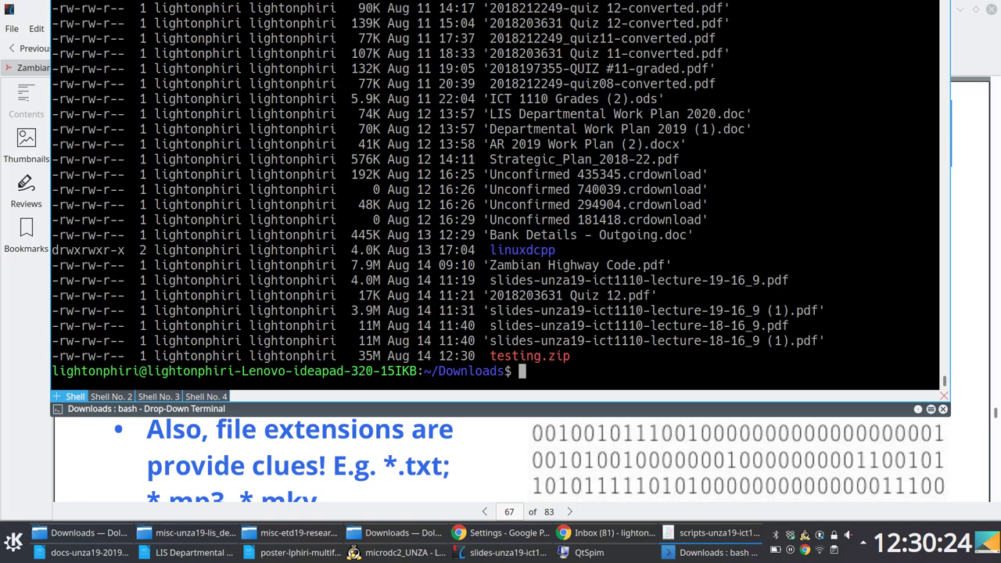
text(ls -lhtr *)
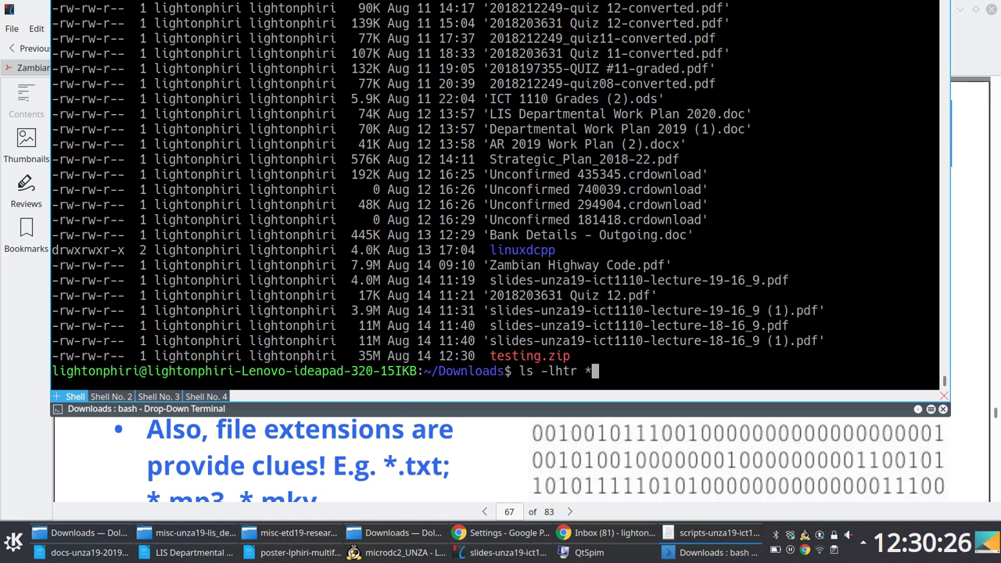
text(zip)
key(Return)
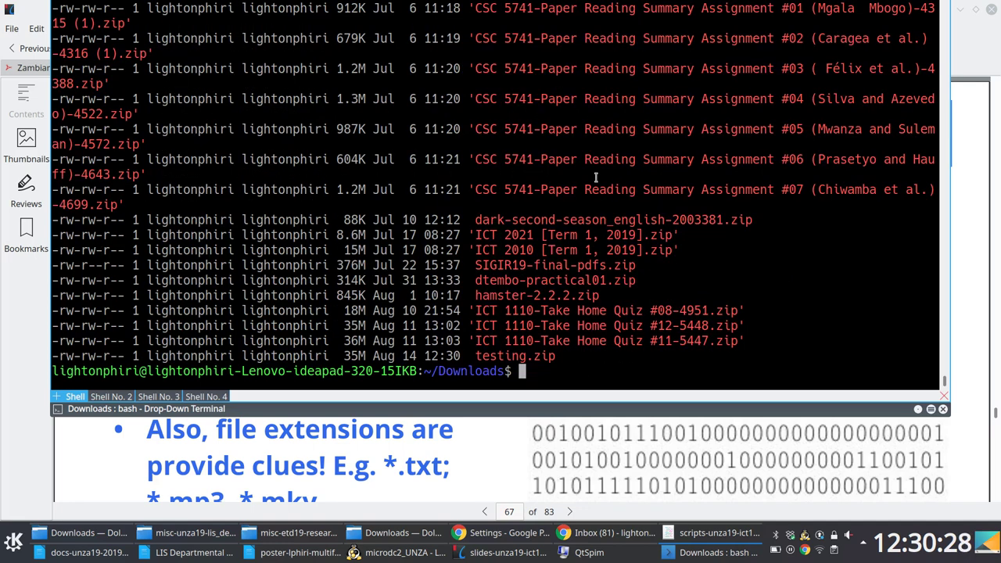